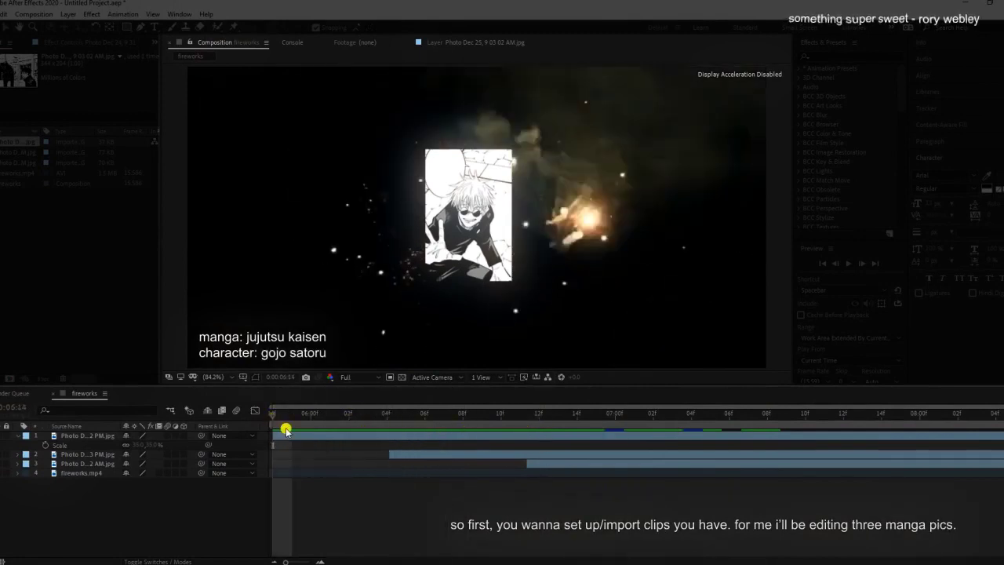
Scrub the timeline ahead to view the second manga panel over the fireworks
mouse_move(433, 421)
left_mouse_down()
mouse_move(474, 424)
mouse_move(498, 412)
left_mouse_up()
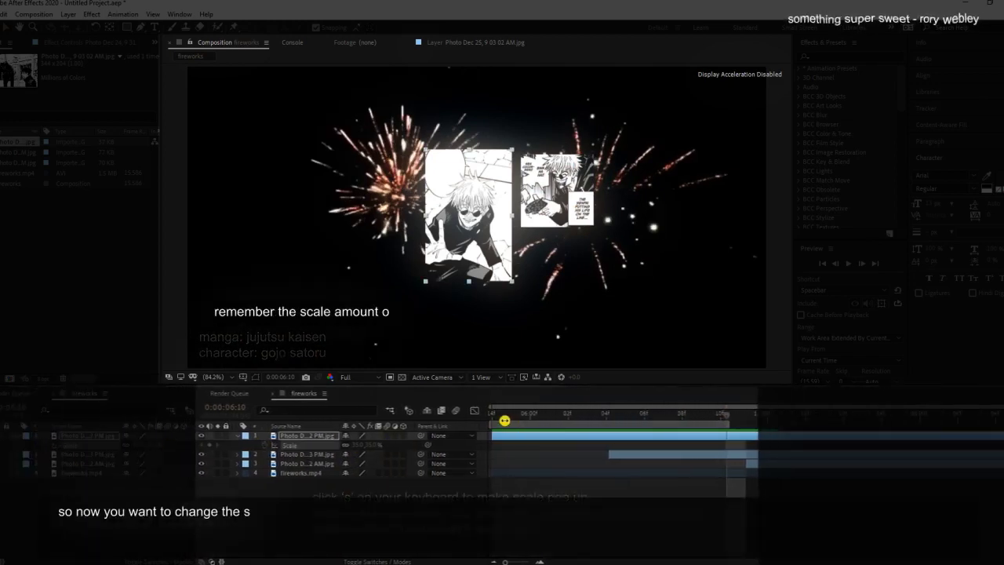
Keyframe the top manga photo's Scale at 40, 31 and 37%, a few frames apart
left_click_drag(509, 419, 501, 417)
left_click(368, 447)
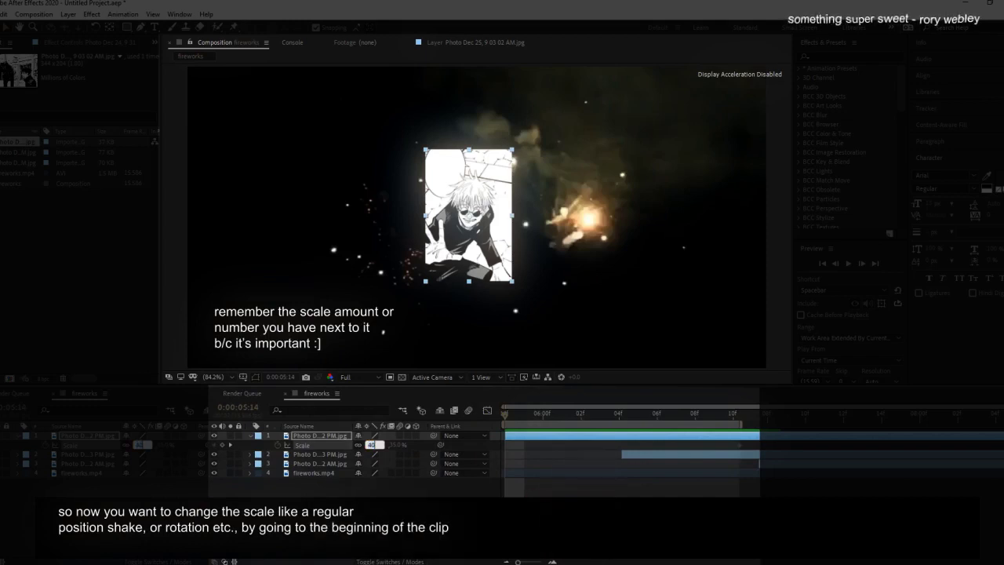
left_click_drag(559, 418, 578, 419)
type("31")
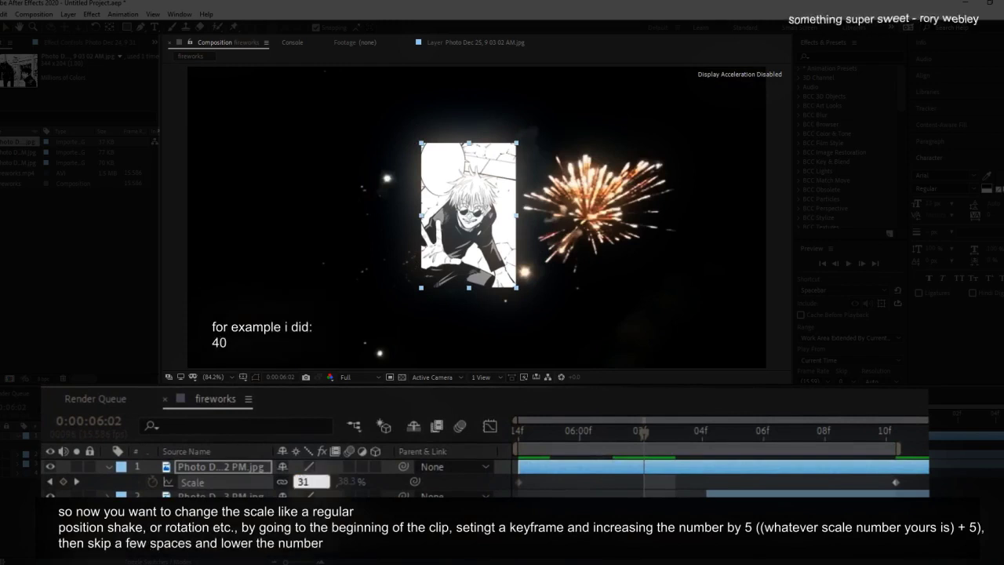
key("Return")
left_click(763, 442)
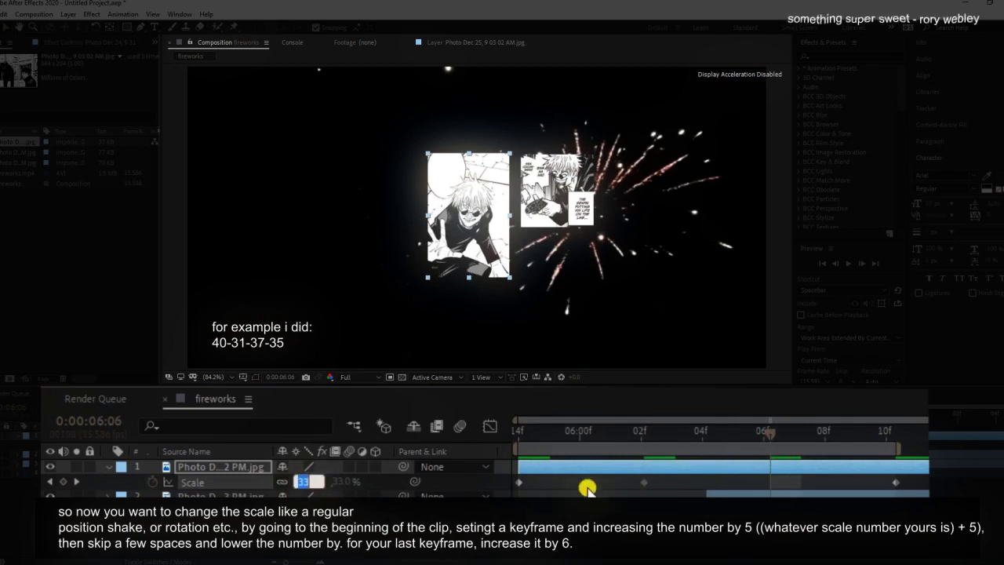
type("37")
key("Return")
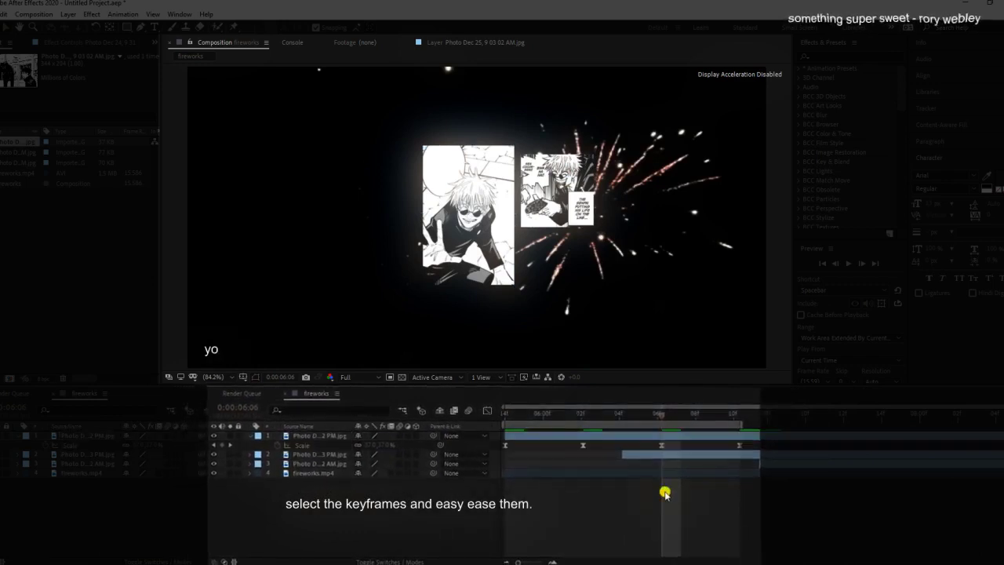
Play a preview of the top manga photo's Scale bounce
key("space")
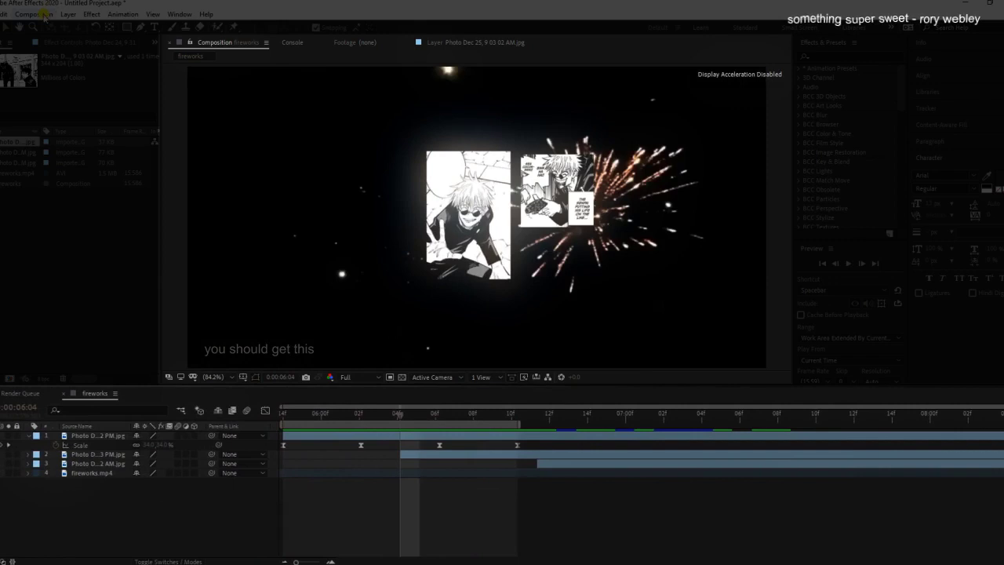
Review the Frame Rate presets in the fireworks Composition Settings and apply them
left_click(33, 14)
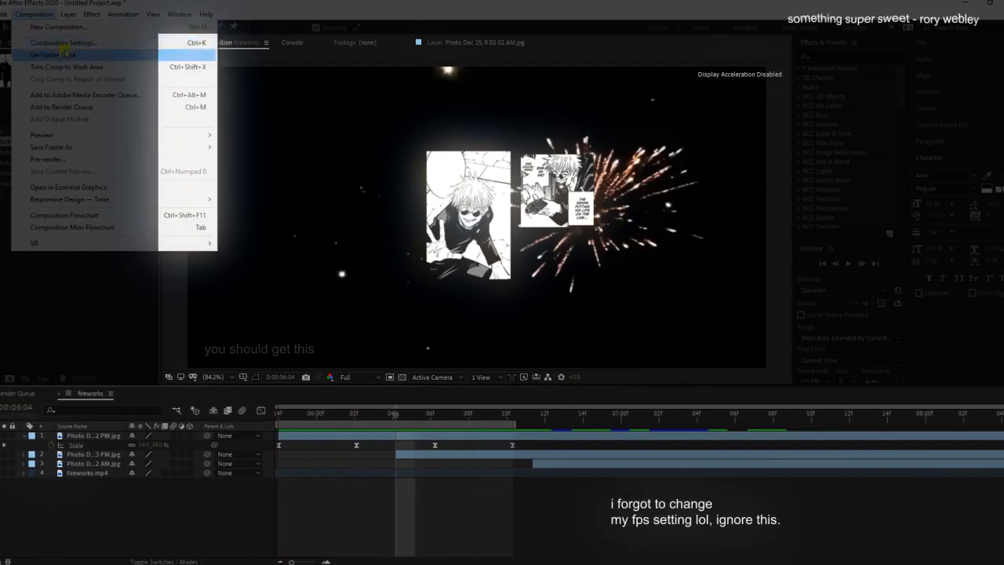
left_click(47, 40)
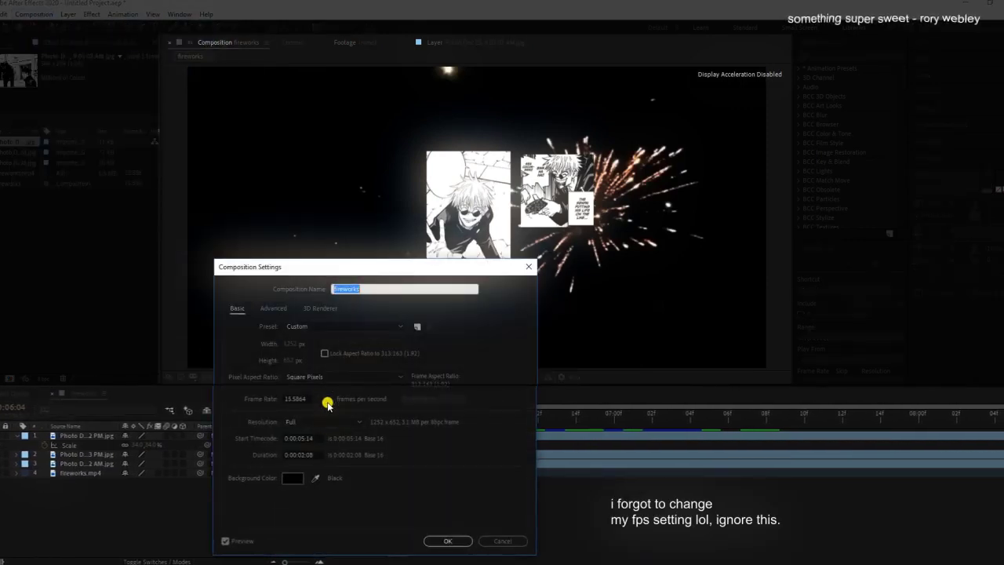
left_click(326, 401)
left_click(350, 505)
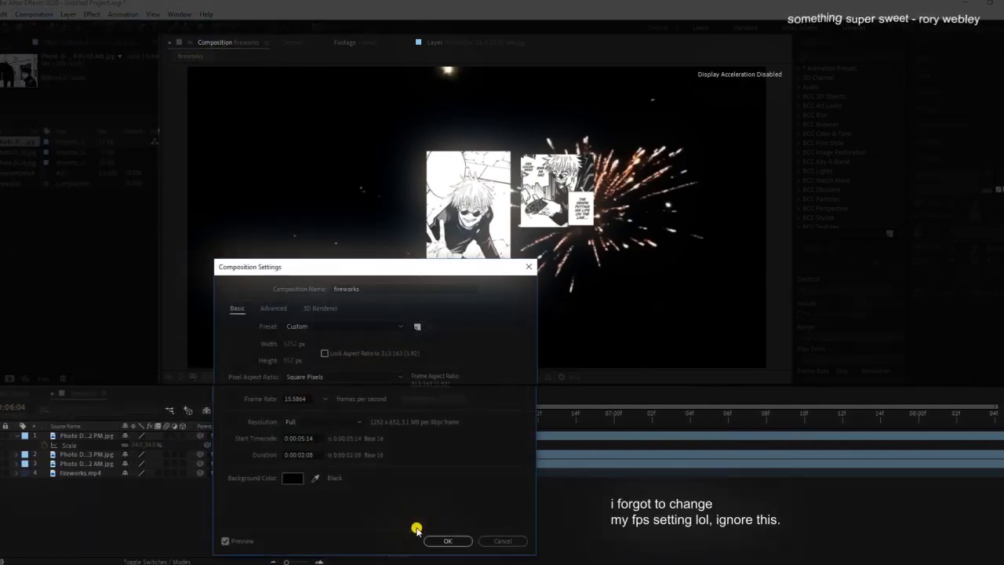
left_click(445, 541)
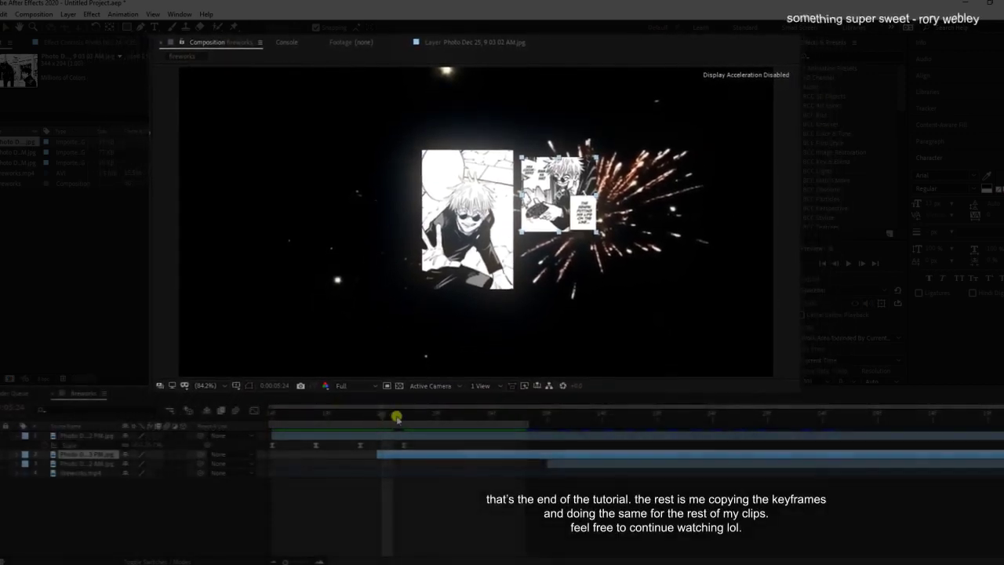
Select and copy the first photo's four Scale keyframes, then select the second photo at 5:24
left_click(403, 416)
left_click(412, 439)
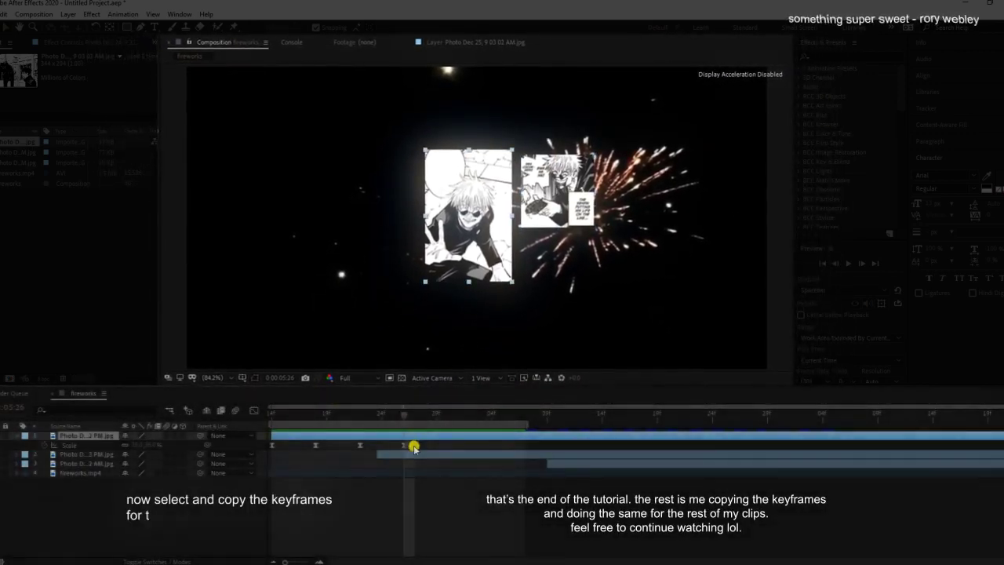
left_click_drag(414, 447, 258, 455)
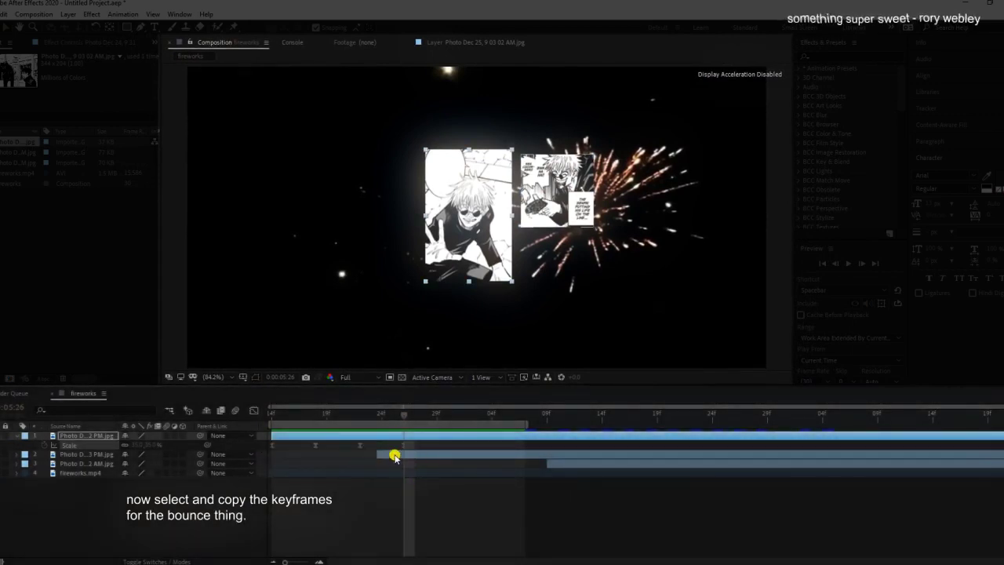
left_click_drag(377, 416, 381, 415)
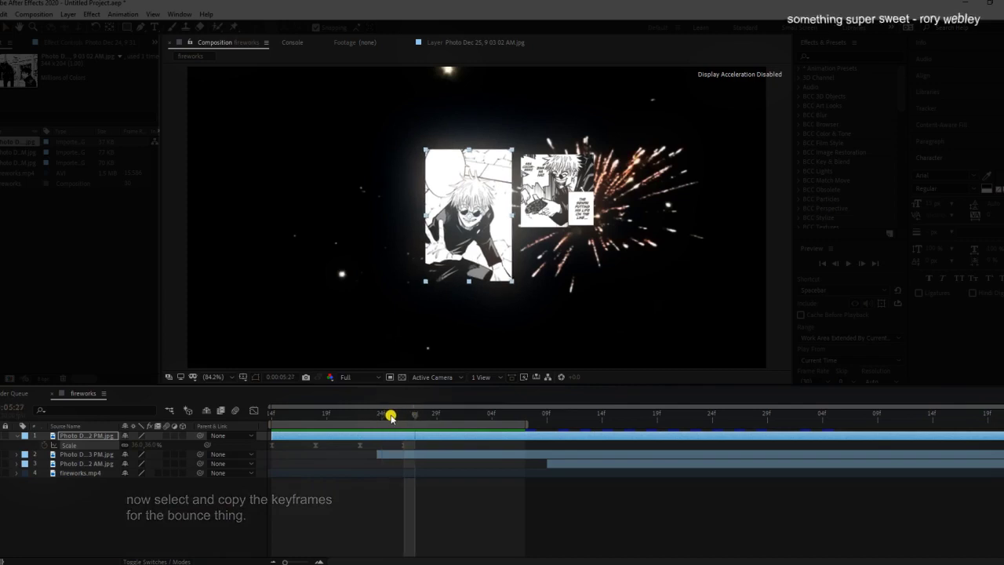
left_click(383, 458)
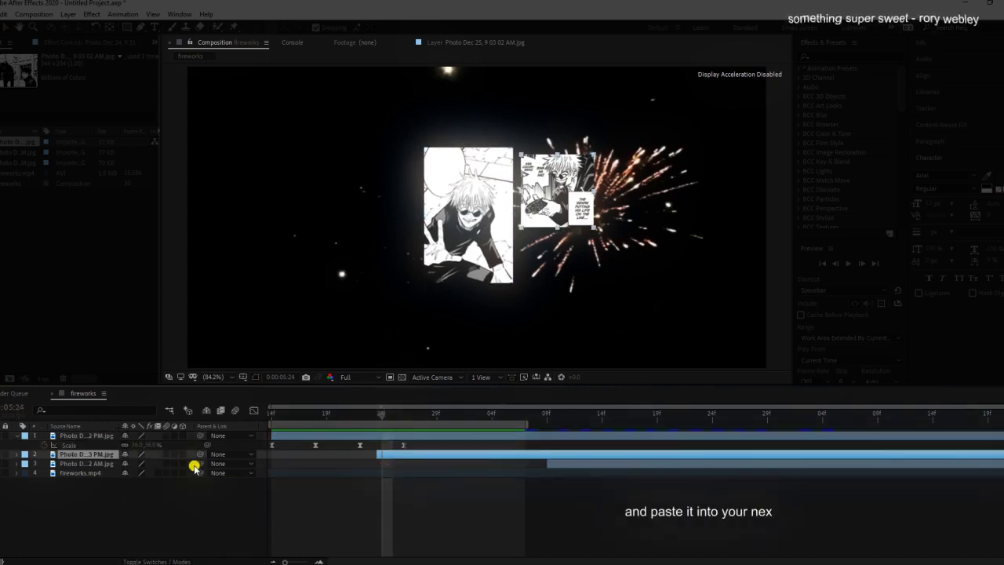
Paste the bounce keyframes onto the second photo and shift its layer slightly earlier
key("ctrl+v")
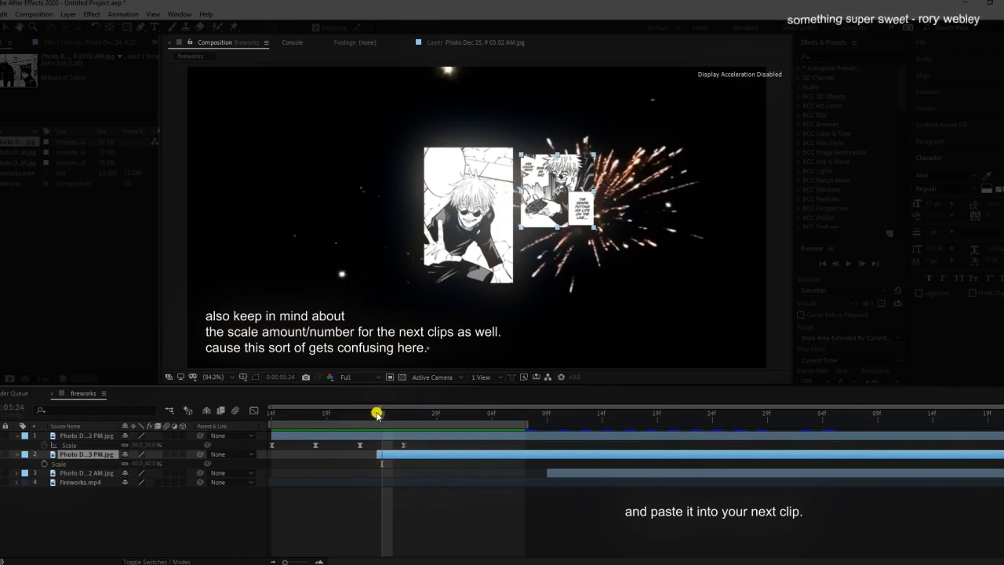
left_click_drag(376, 414, 379, 412)
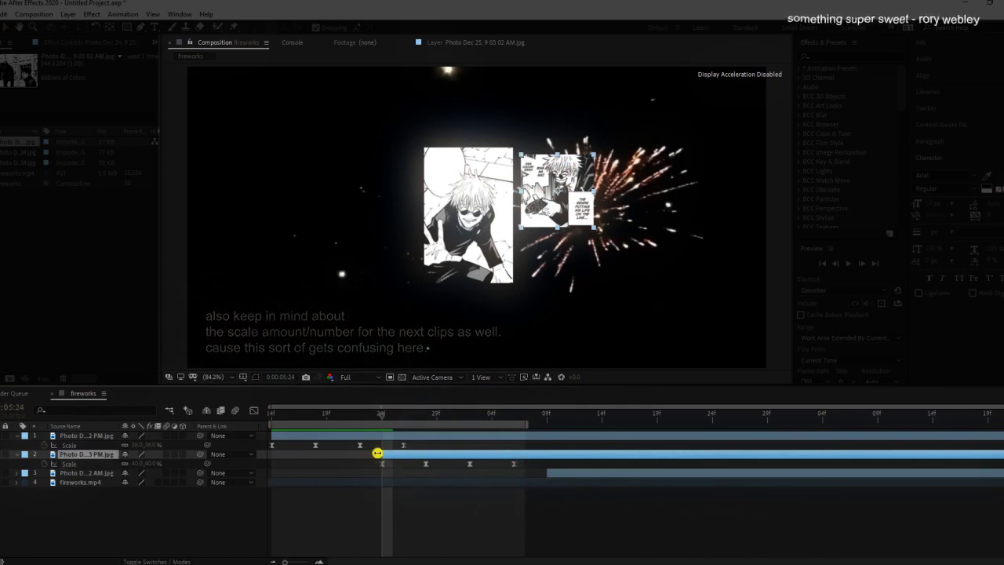
left_click_drag(421, 456, 416, 458)
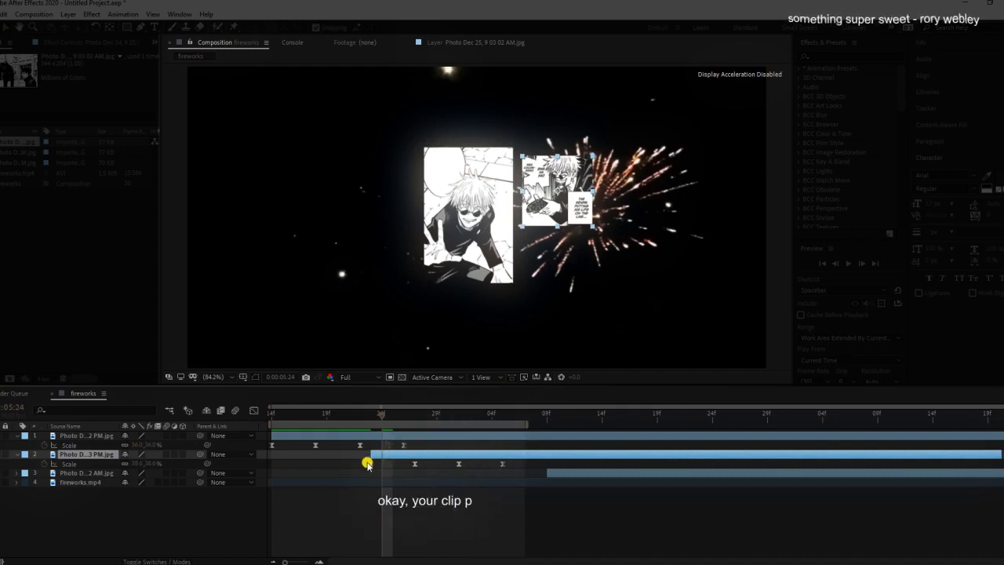
left_click(478, 428)
Set the second panel's Scale to 40% at 0:00:06:05 and shift the work area later
left_click_drag(497, 417, 501, 419)
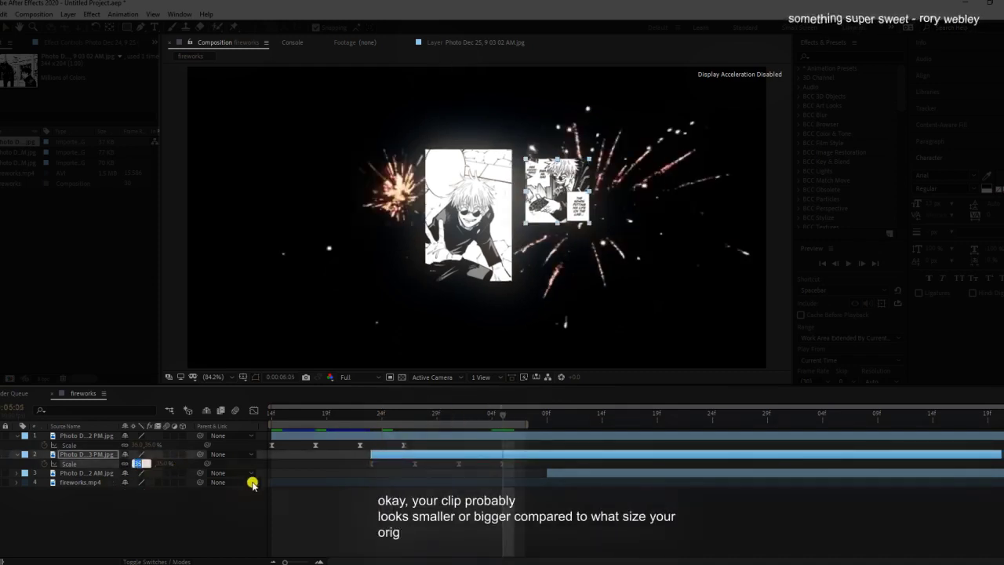
left_click(141, 464)
type("40")
key("Return")
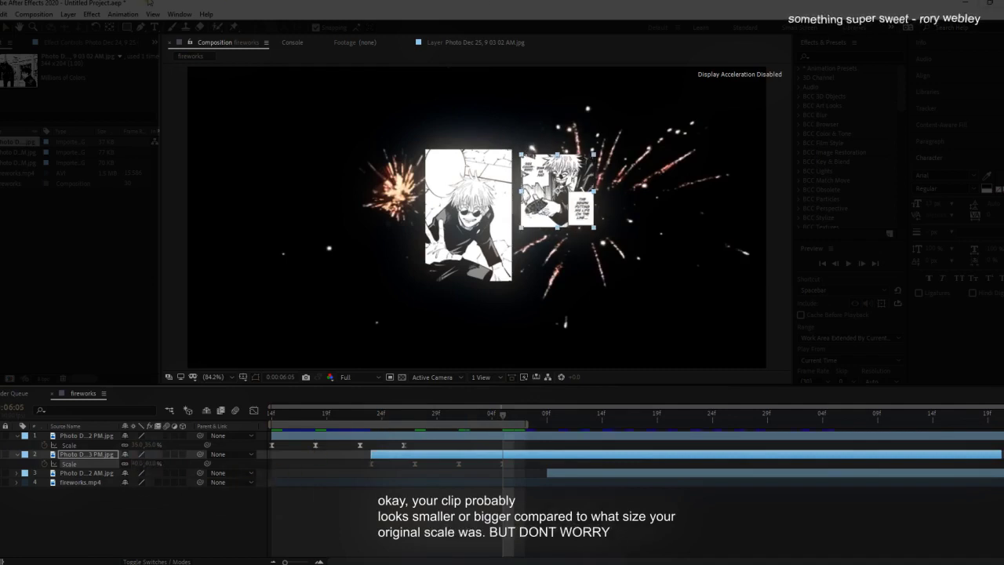
left_click_drag(345, 413, 358, 415)
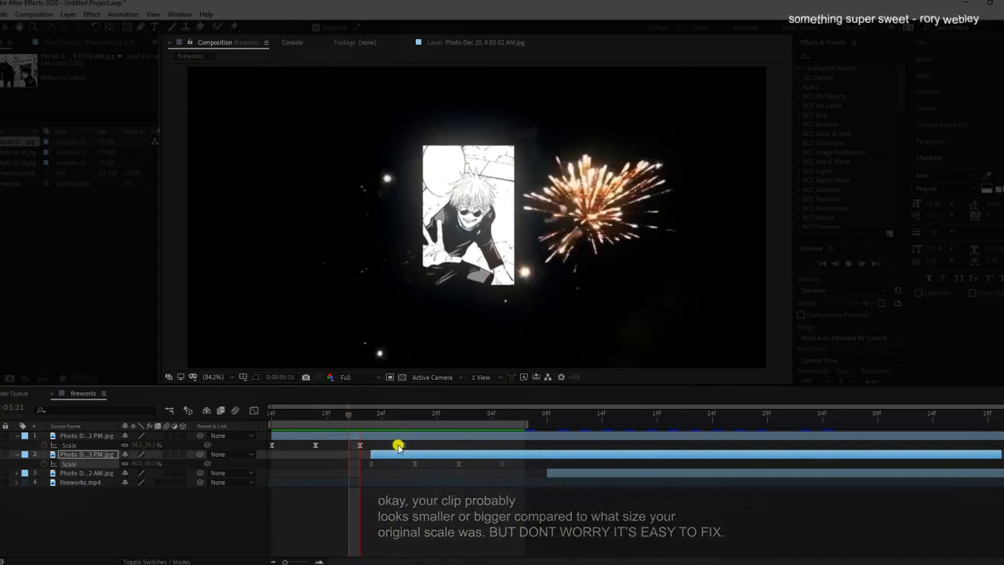
left_click_drag(398, 425, 412, 400)
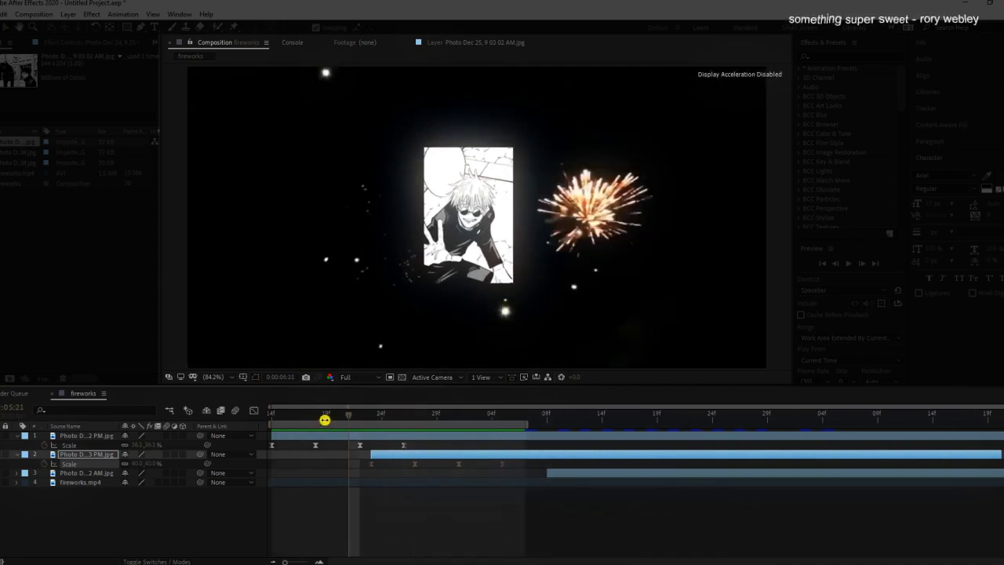
left_click(406, 413)
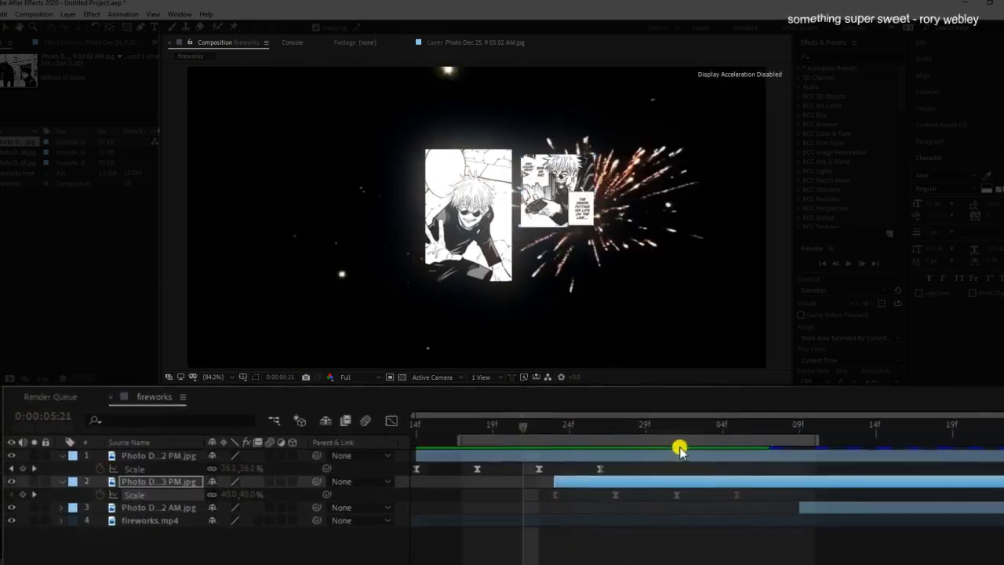
Extend the work area, scrub Layer 2's Scale to 40%, and preview from 5:15
left_click_drag(594, 447, 761, 445)
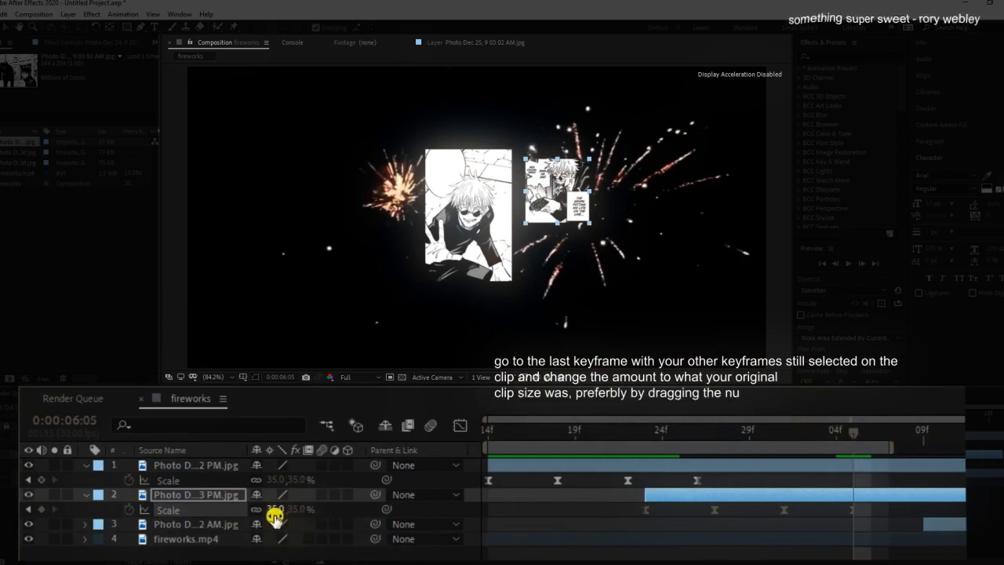
left_click_drag(274, 515, 278, 516)
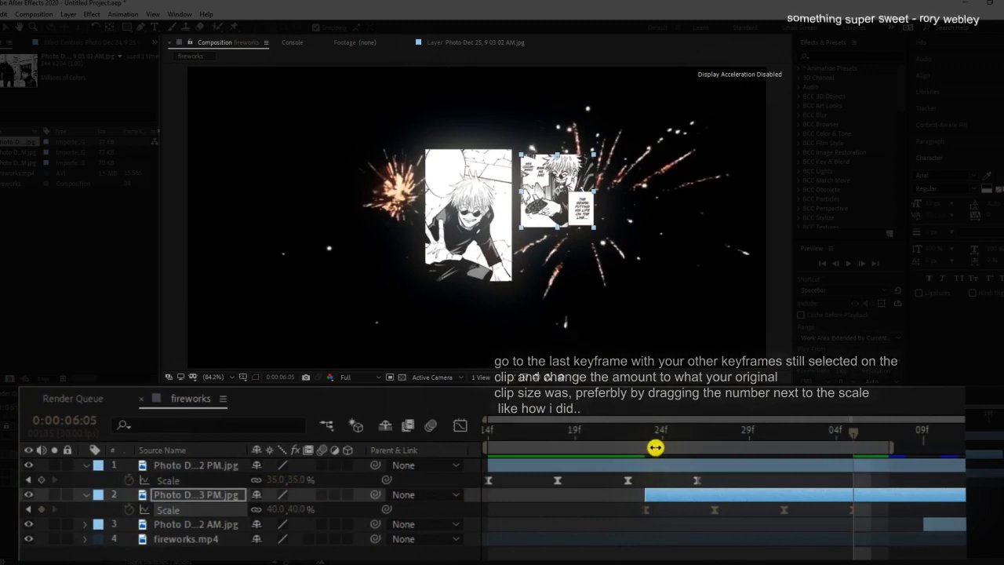
left_click(650, 437)
mouse_move(649, 437)
left_mouse_down()
mouse_move(673, 437)
mouse_move(509, 448)
left_mouse_up()
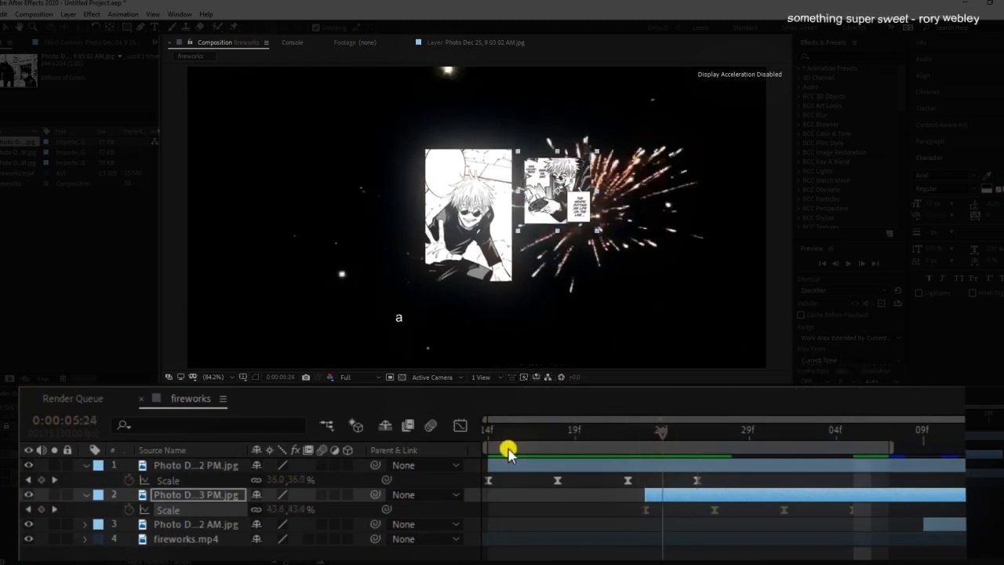
key("space")
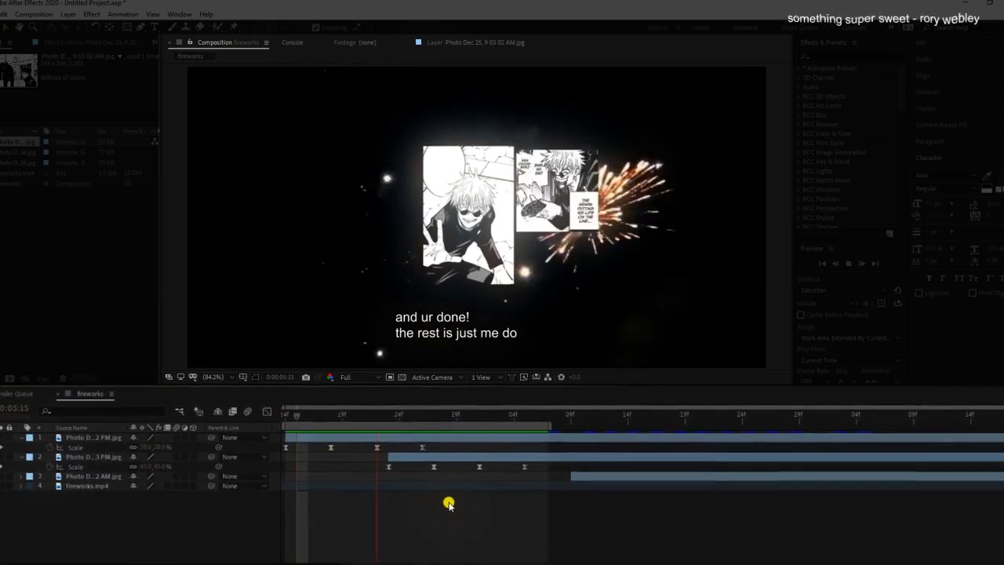
Delay the second panel's layer by two frames, preview from 5:19, and extend the work area
left_click(433, 420)
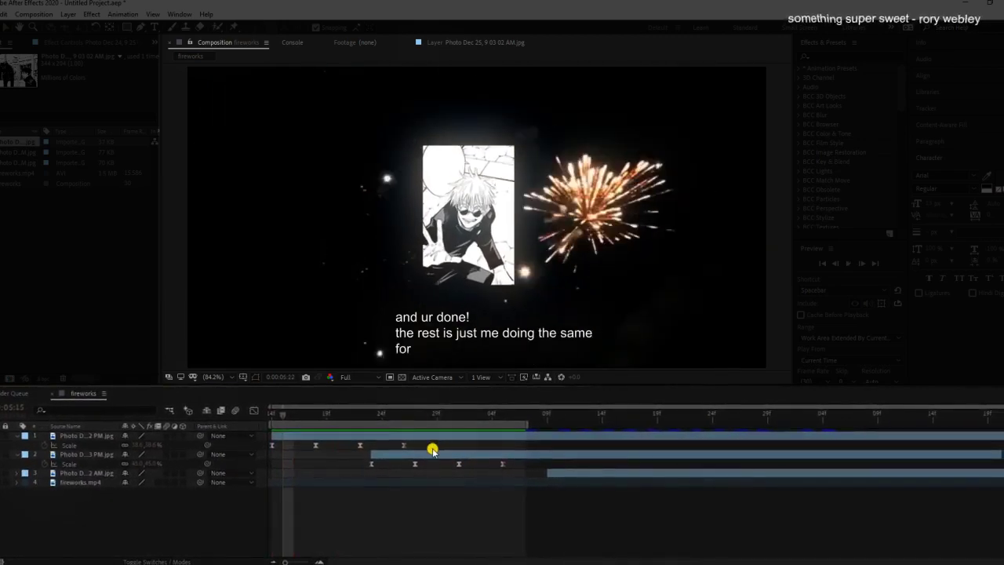
left_click_drag(432, 453, 474, 455)
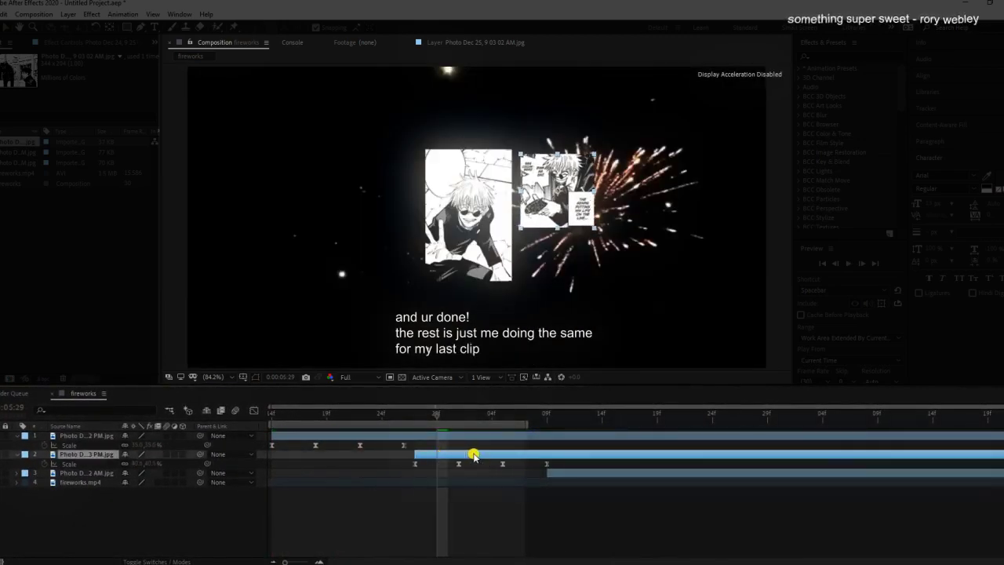
left_click(325, 420)
key("space")
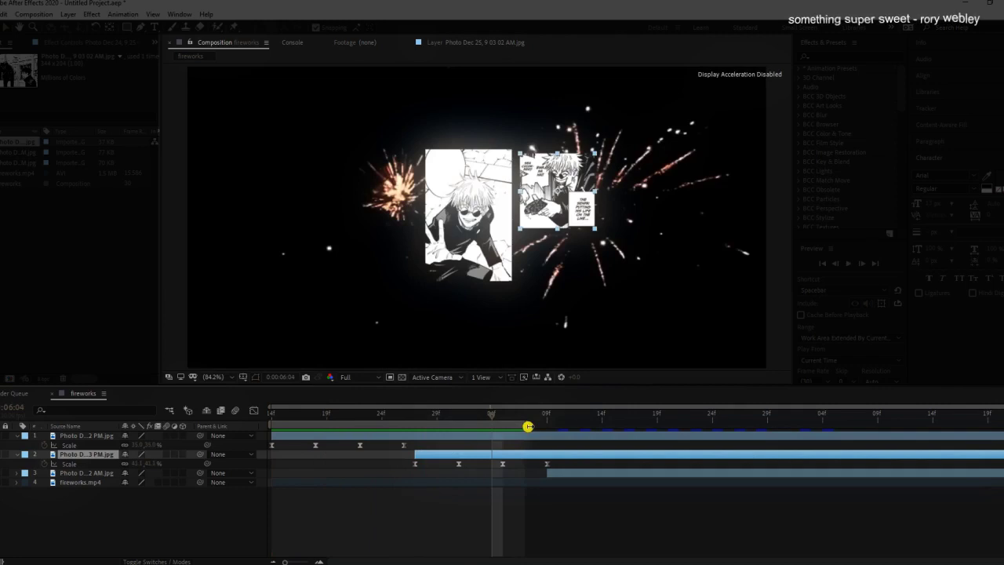
left_click_drag(528, 426, 889, 425)
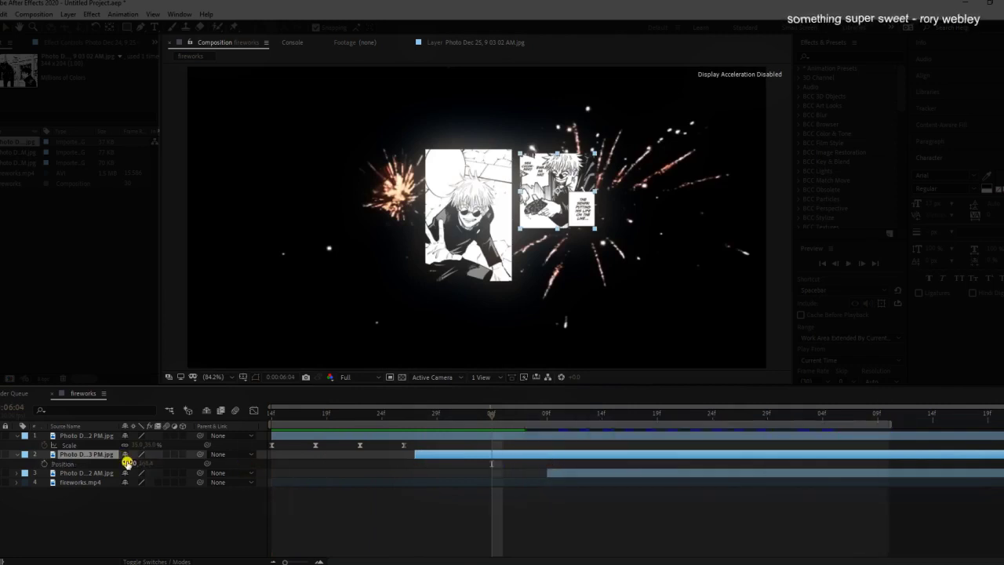
Nudge the second panel's Position X slightly right, then select the third photo layer
left_click_drag(127, 463, 131, 463)
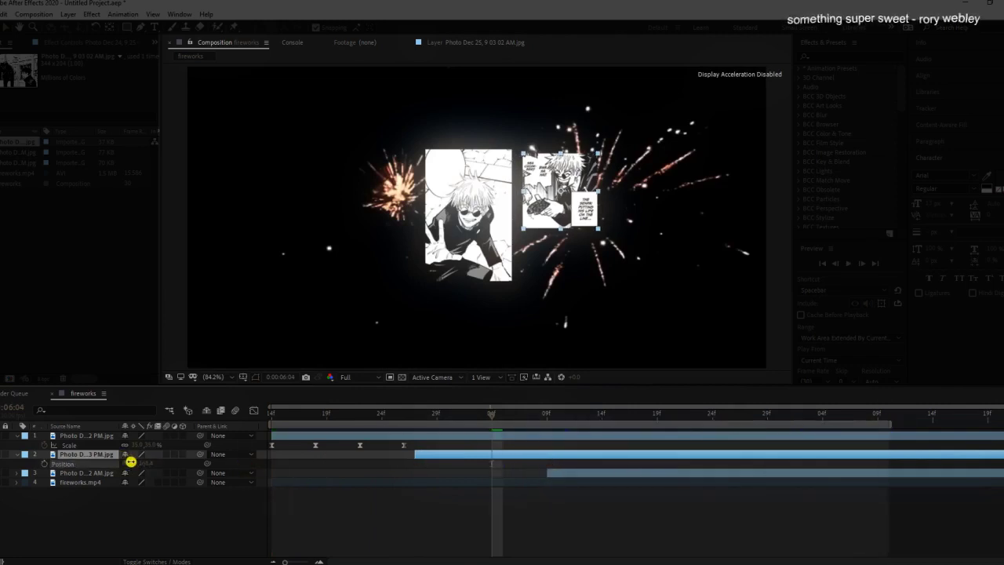
left_click(562, 533)
left_click(550, 418)
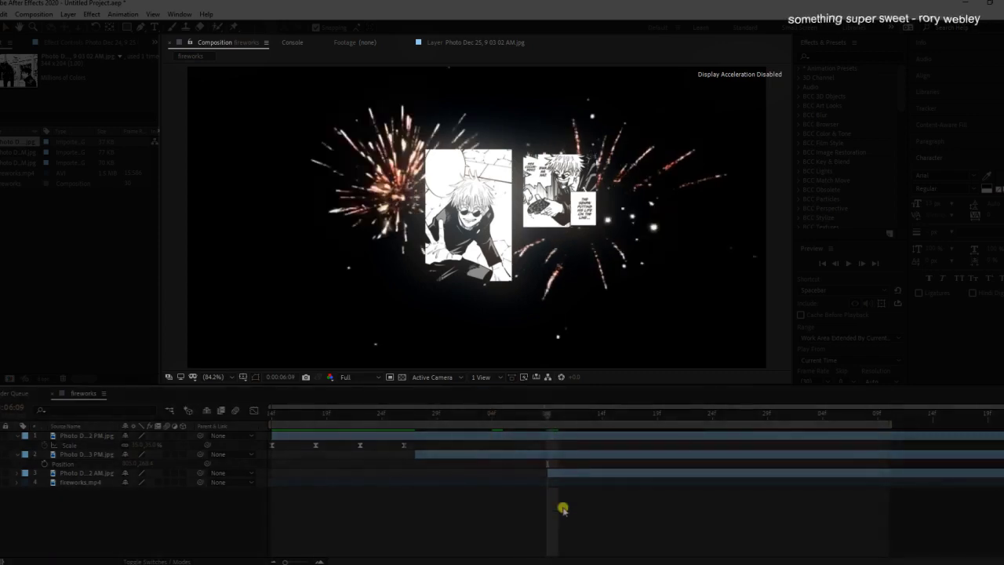
left_click(566, 472)
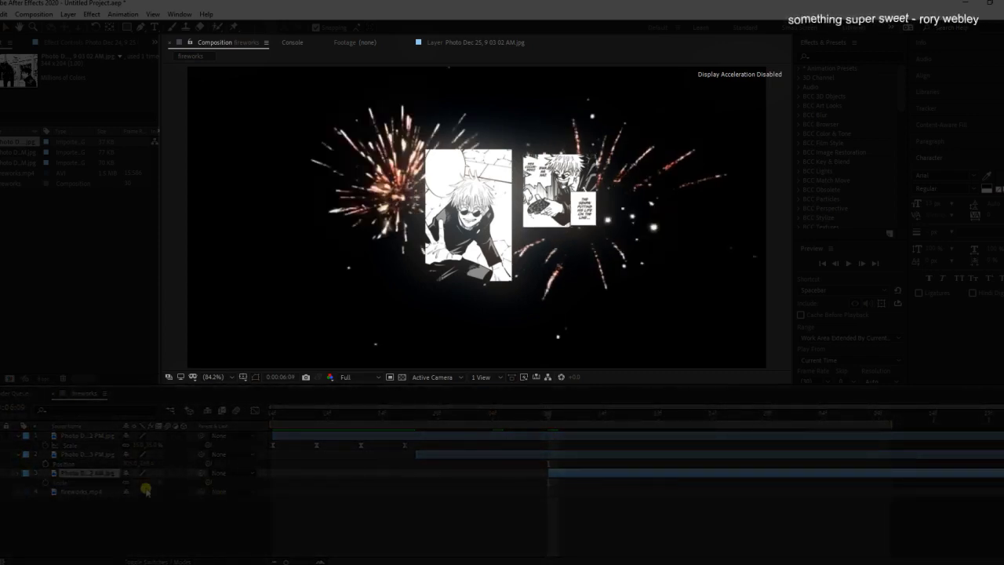
At 6:14, nudge the third panel's Position slightly right, then scrub to review all three panels
left_click(677, 418)
left_click_drag(157, 479, 161, 480)
left_click(538, 415)
key("Page_Down")
key("Page_Down")
key("Page_Down")
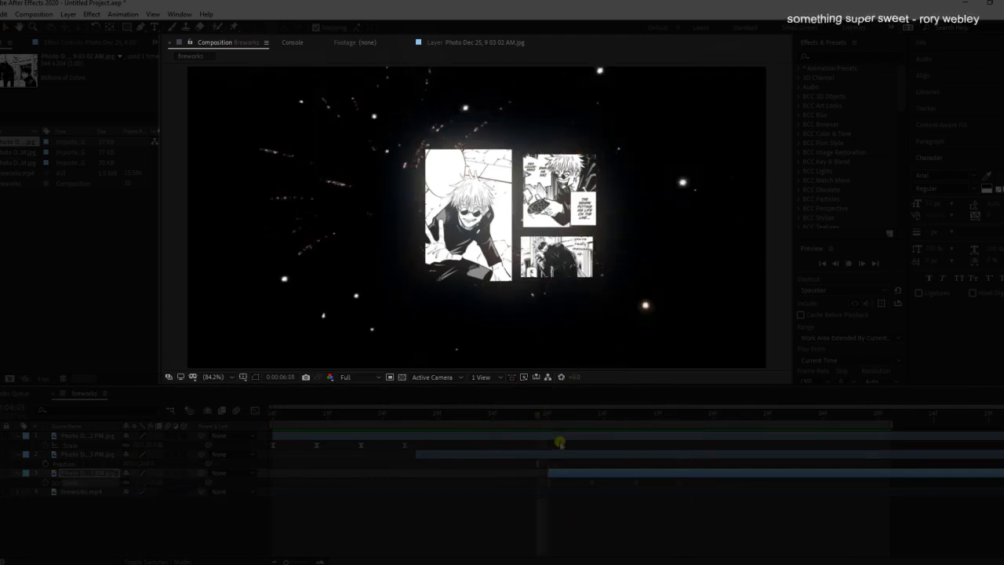
left_click_drag(135, 481, 137, 482)
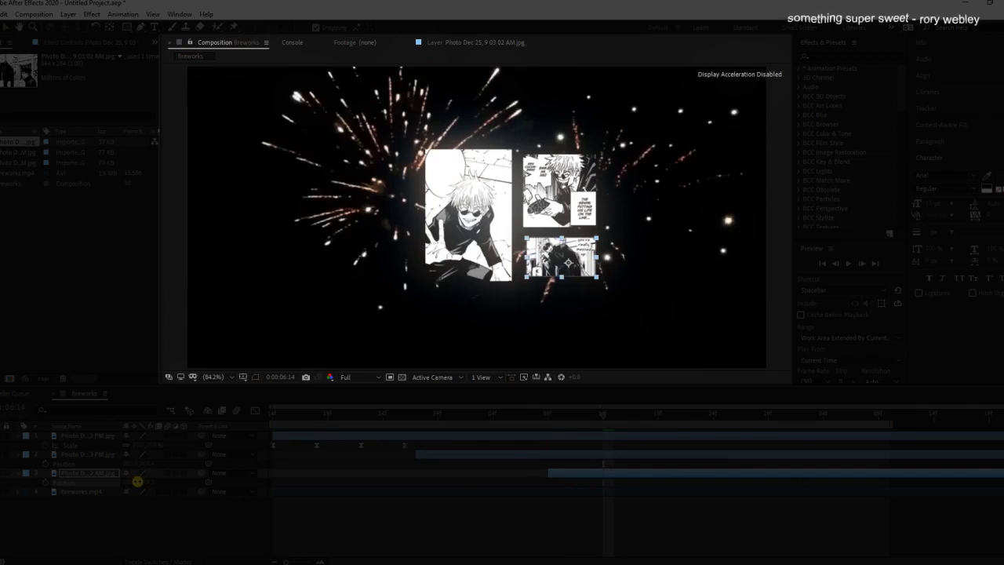
left_click_drag(604, 414, 606, 418)
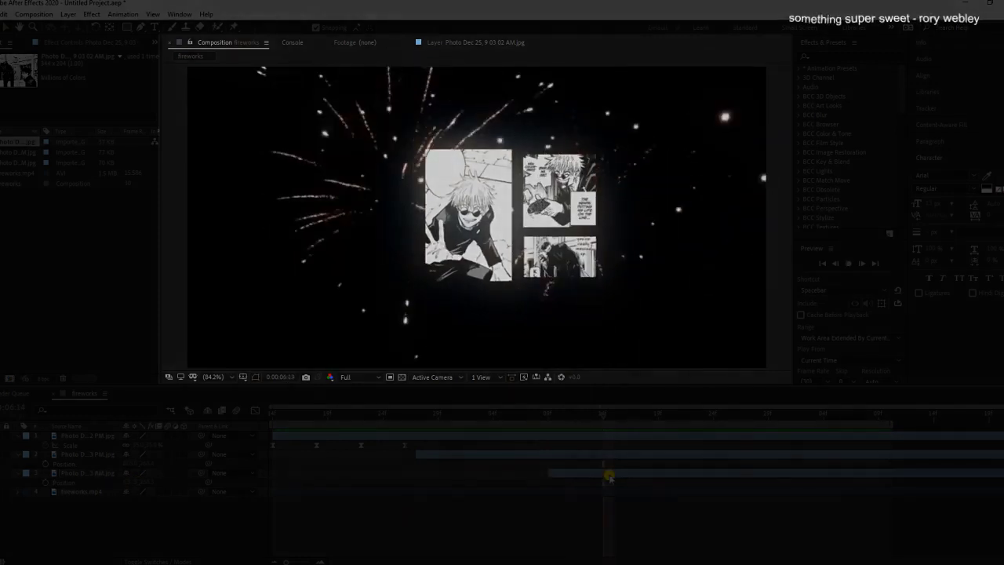